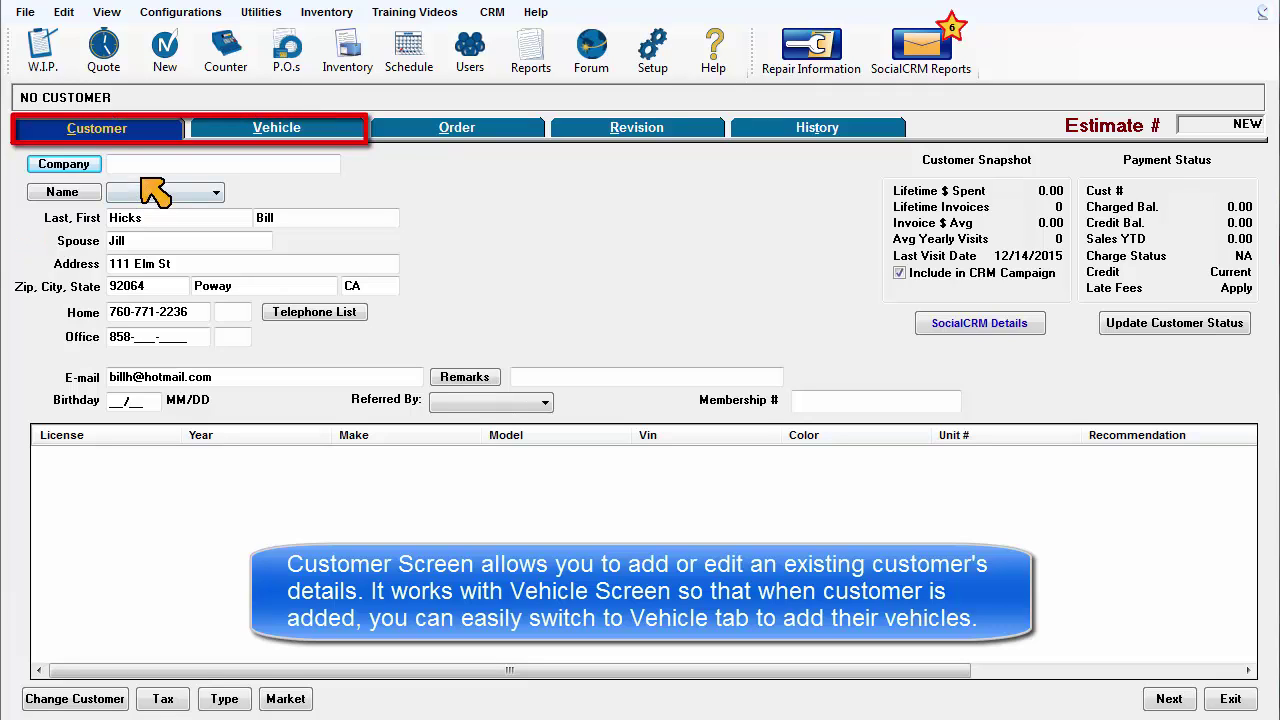
{"action": "left_click", "coordinate": [333, 135]}
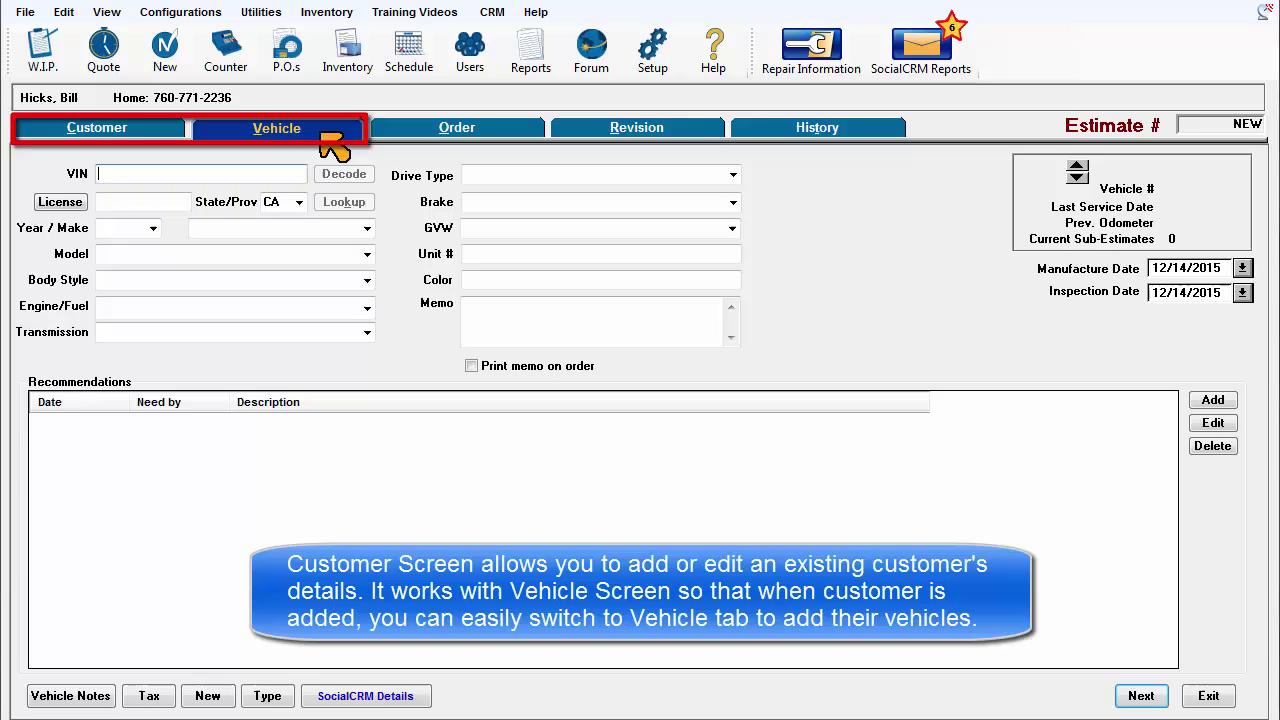
{"action": "left_click", "coordinate": [155, 128]}
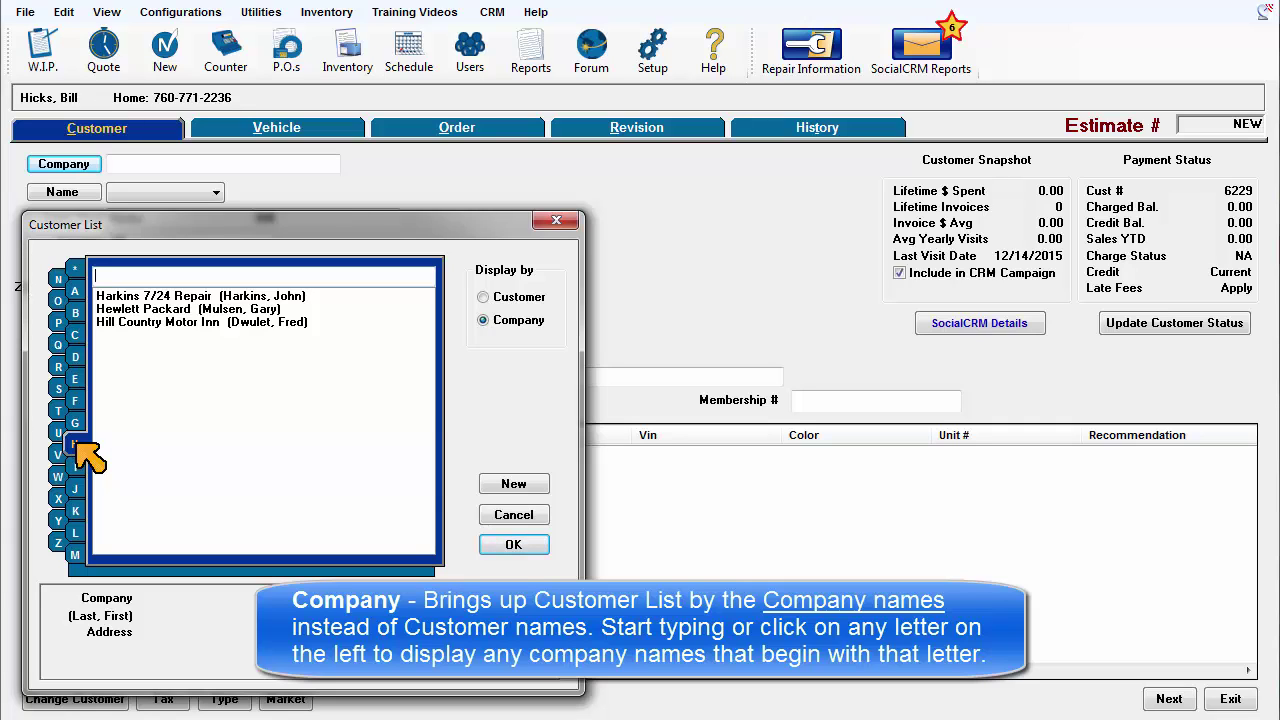
{"action": "type", "text": "hark"}
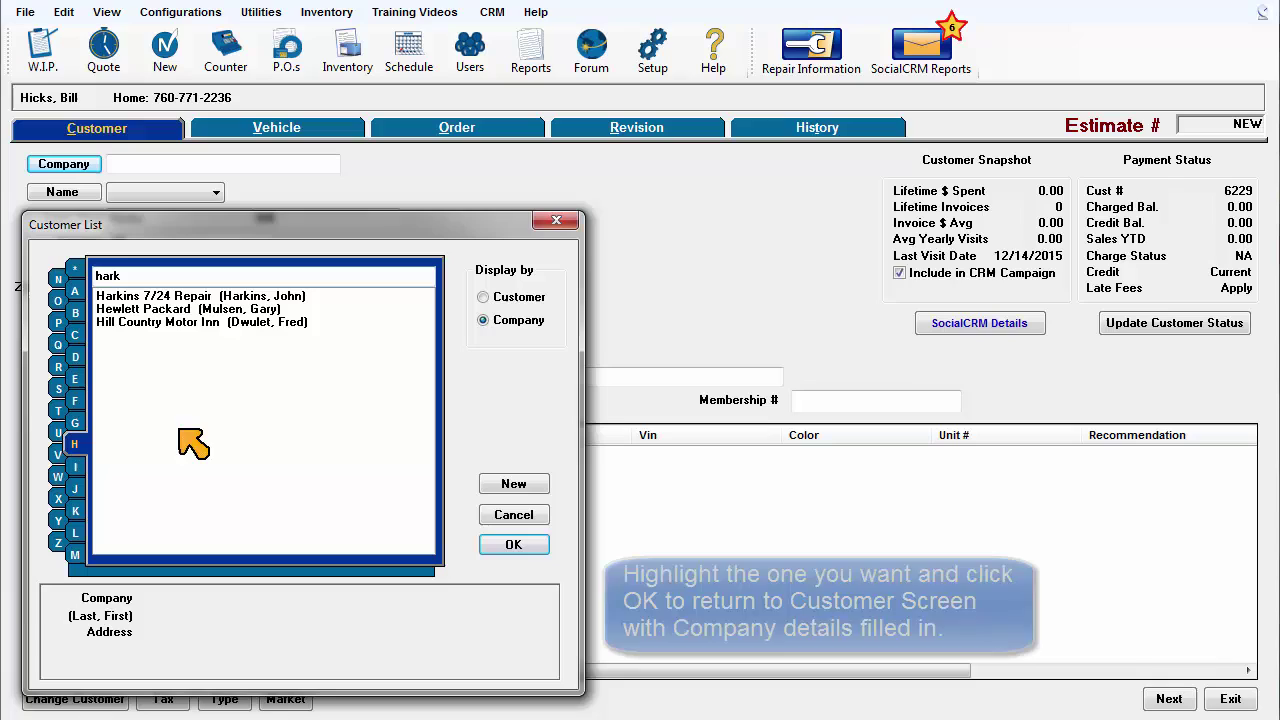
{"action": "left_click", "coordinate": [186, 298]}
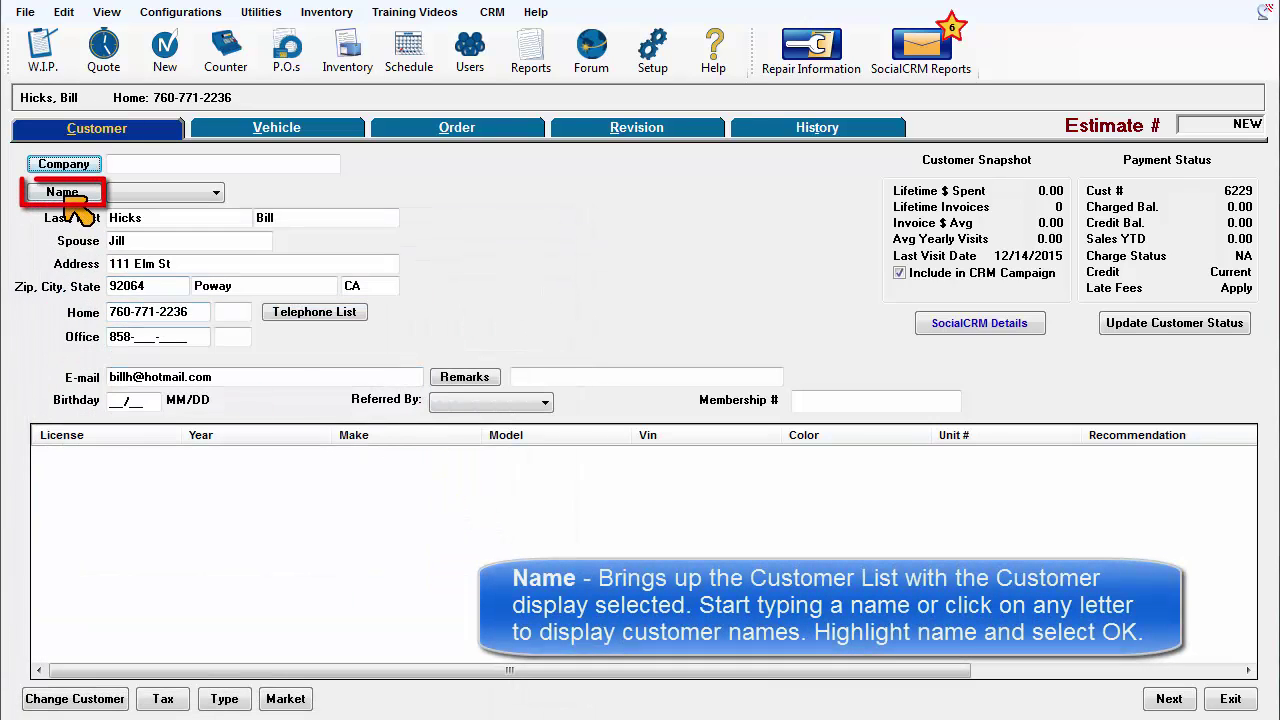
{"action": "left_click", "coordinate": [50, 195]}
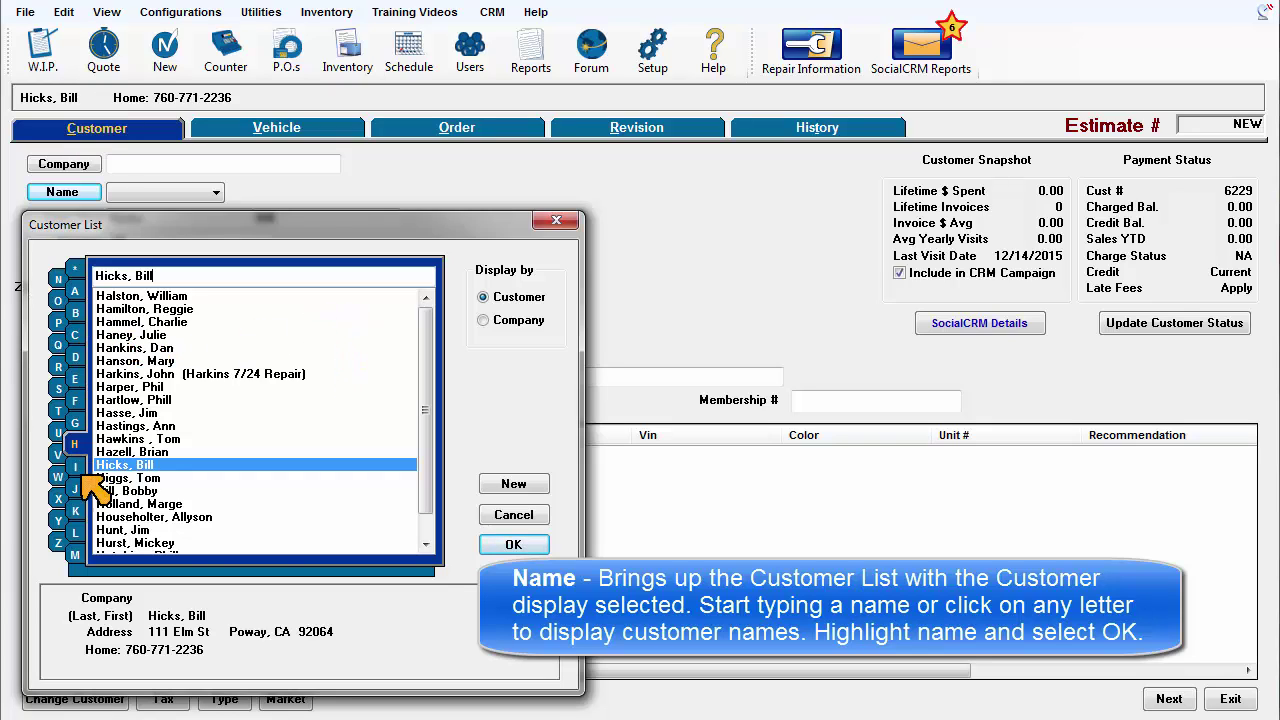
Keep the current customer, enter the cellular number, and display both home and cellular numbers.
{"action": "left_click", "coordinate": [514, 515]}
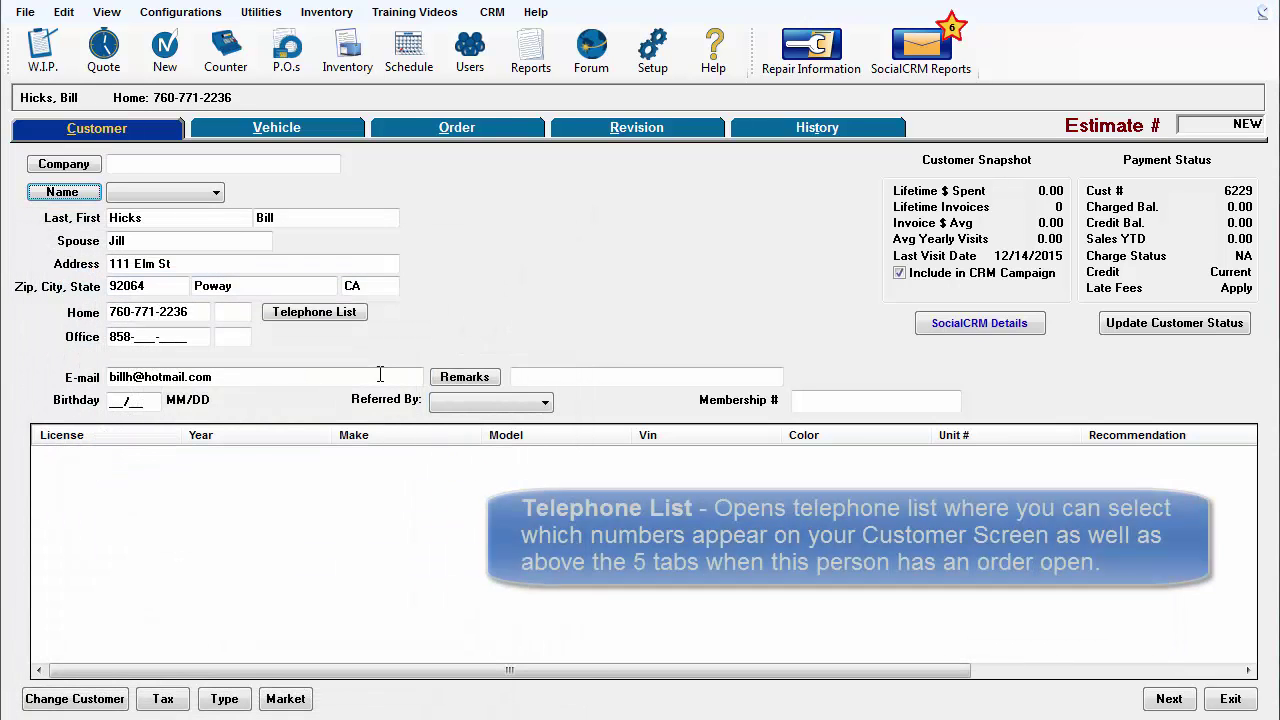
{"action": "left_click", "coordinate": [322, 313]}
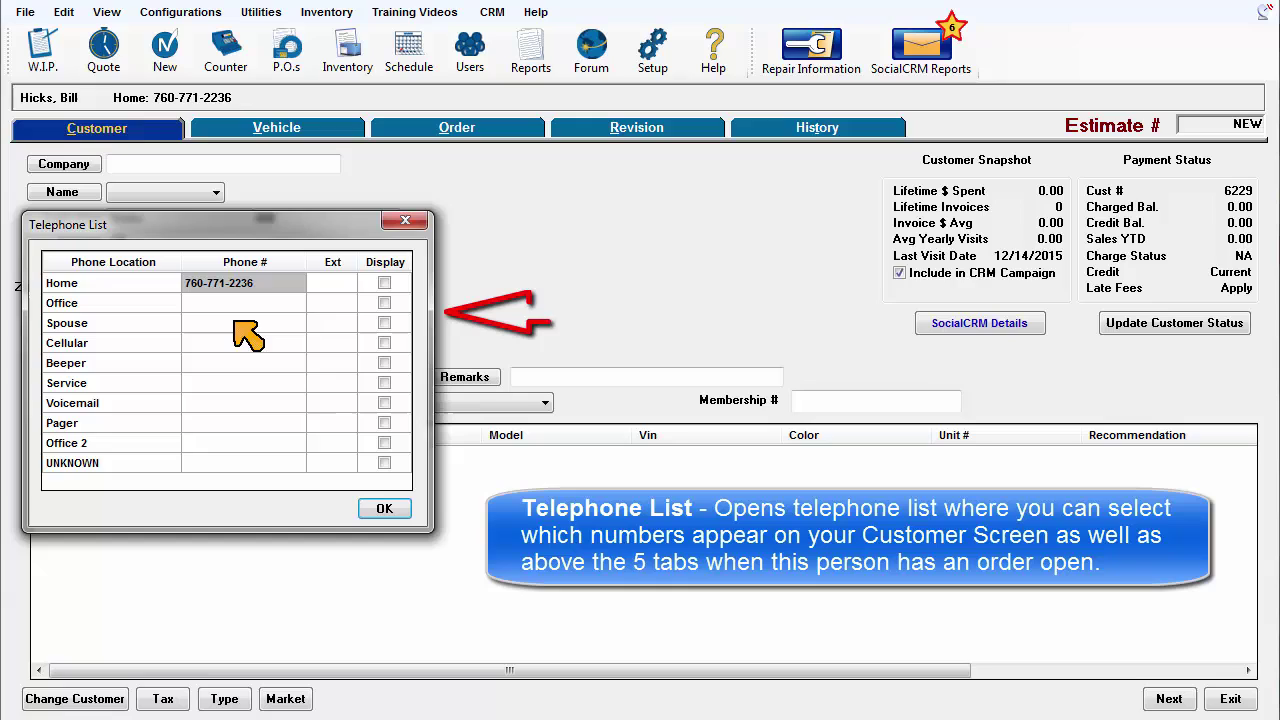
{"action": "left_click", "coordinate": [384, 283]}
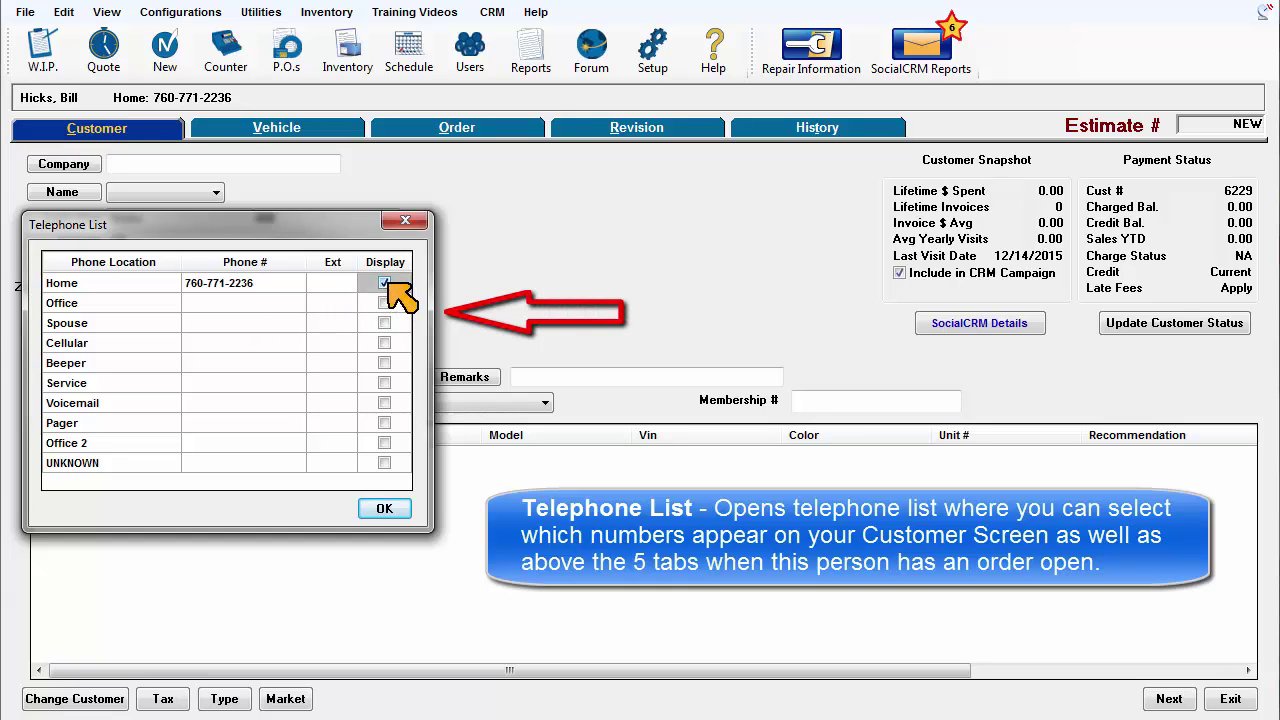
{"action": "left_click", "coordinate": [384, 343]}
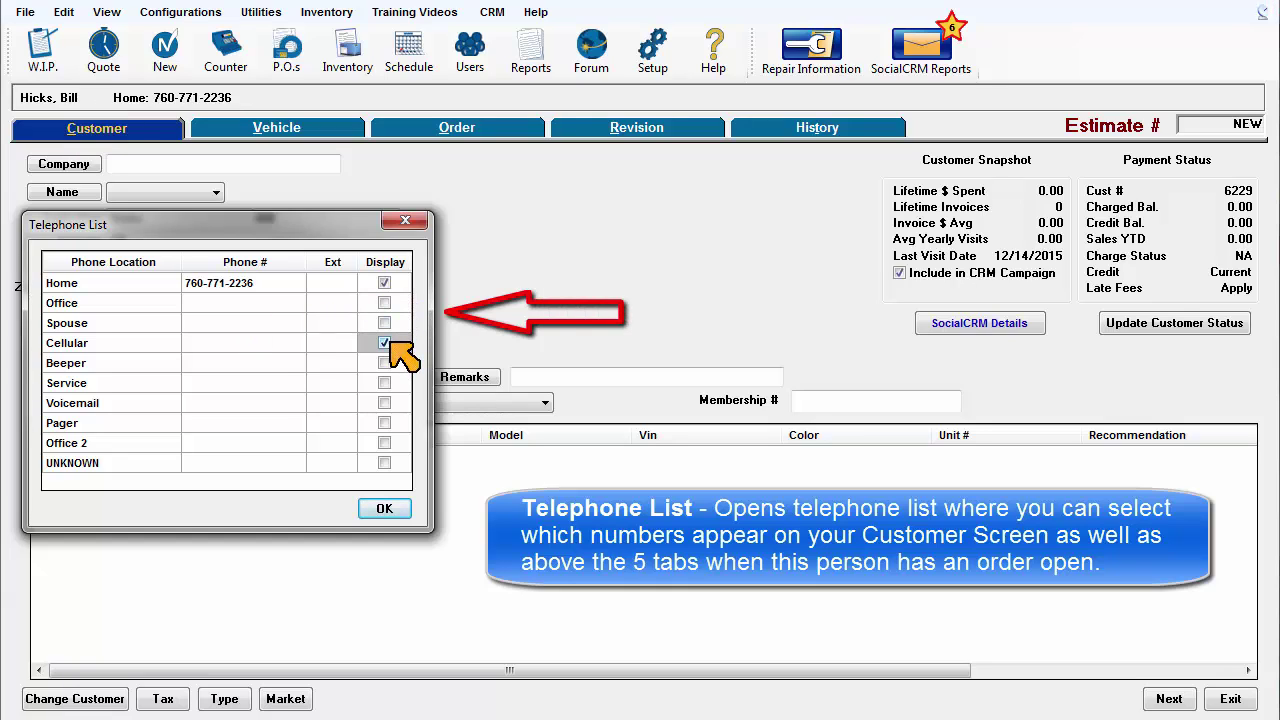
{"action": "left_click", "coordinate": [250, 345]}
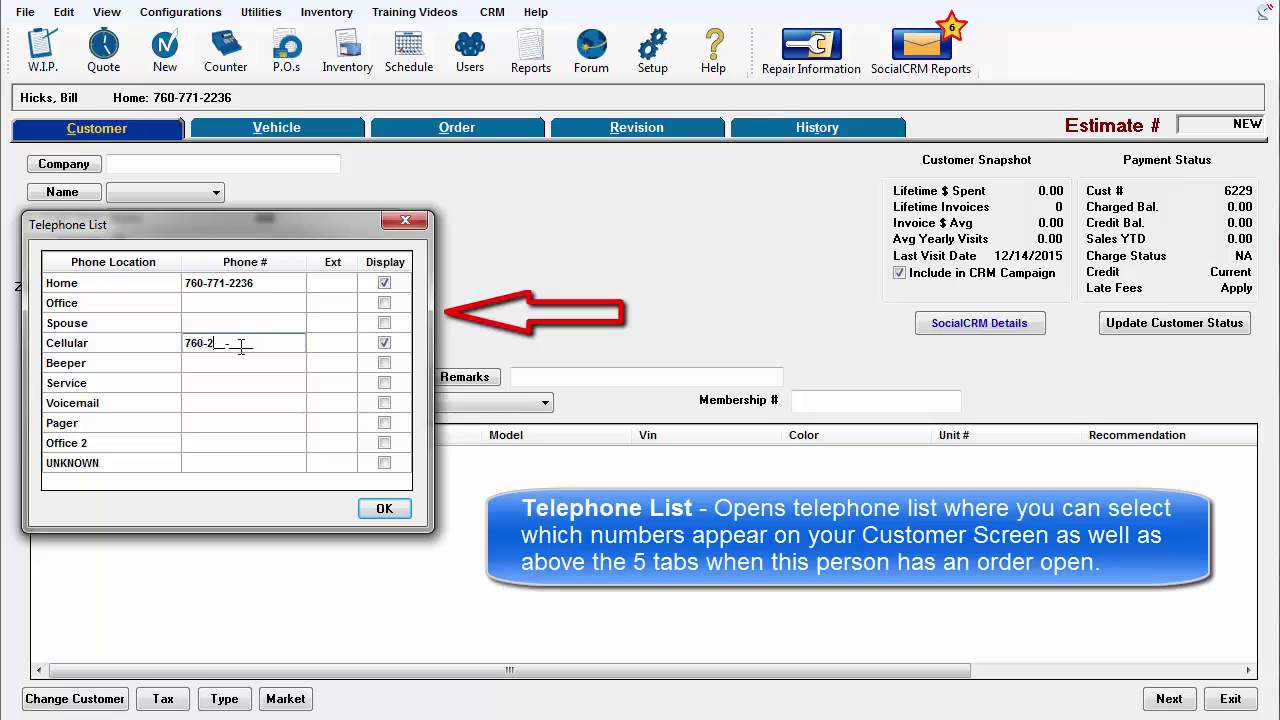
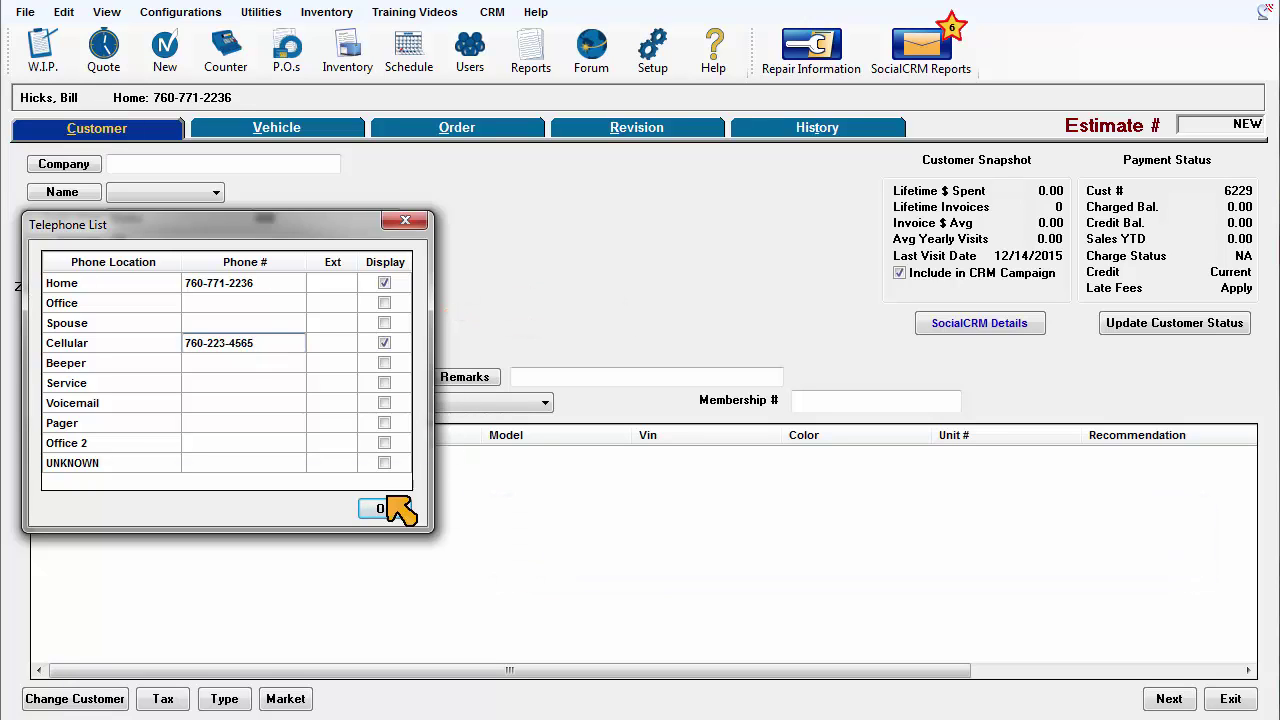
{"action": "left_click", "coordinate": [384, 508]}
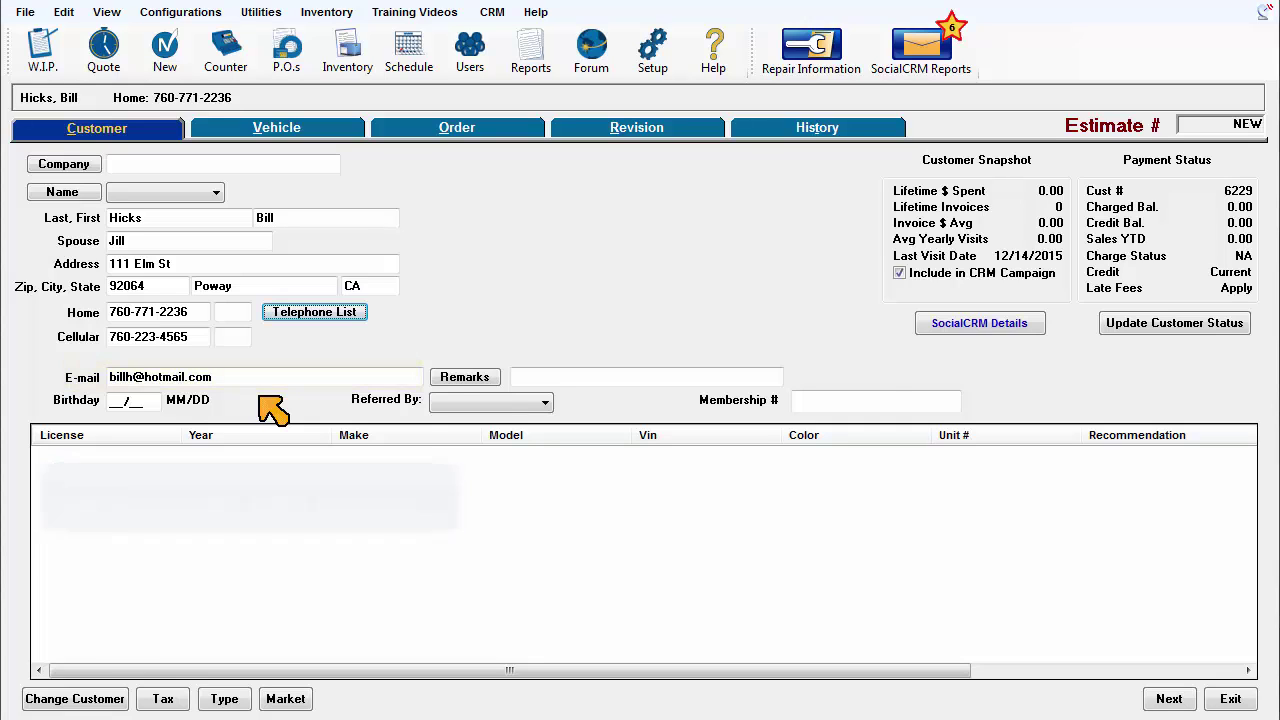
Set the birthday to 06/02, leaving confidential remarks and the Referred By source empty.
{"action": "left_click", "coordinate": [466, 379]}
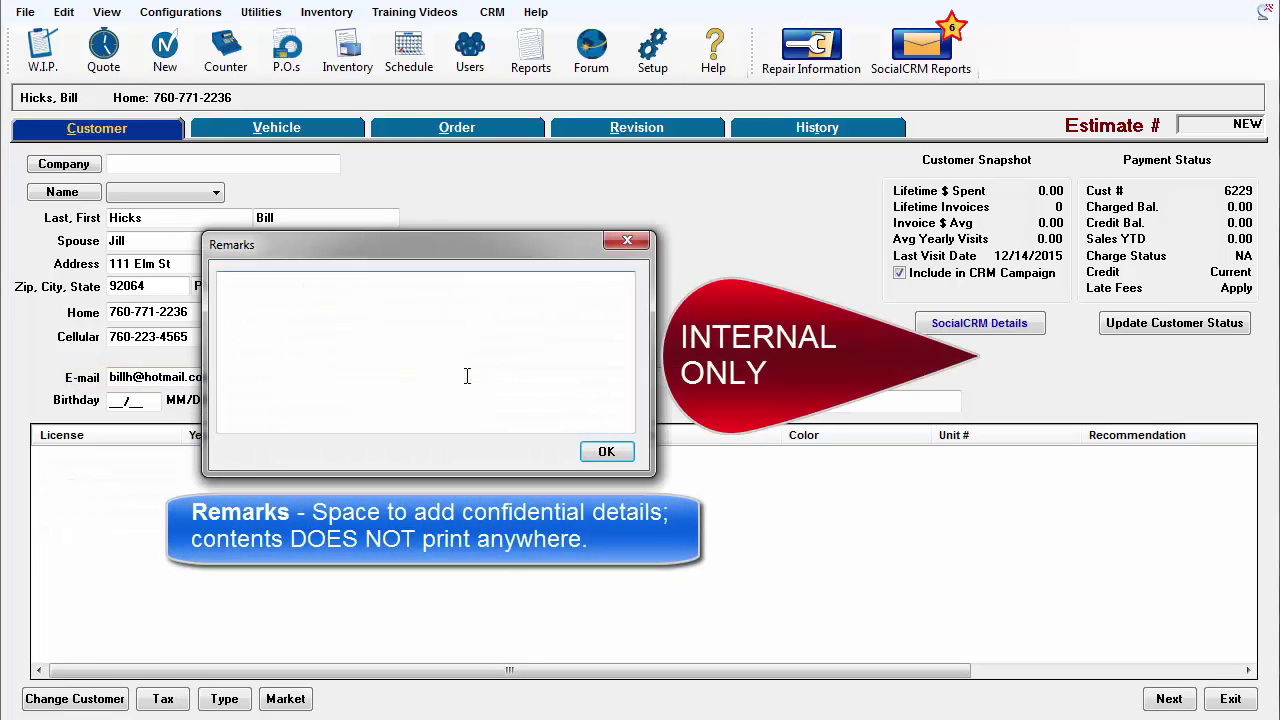
{"action": "left_click", "coordinate": [608, 453]}
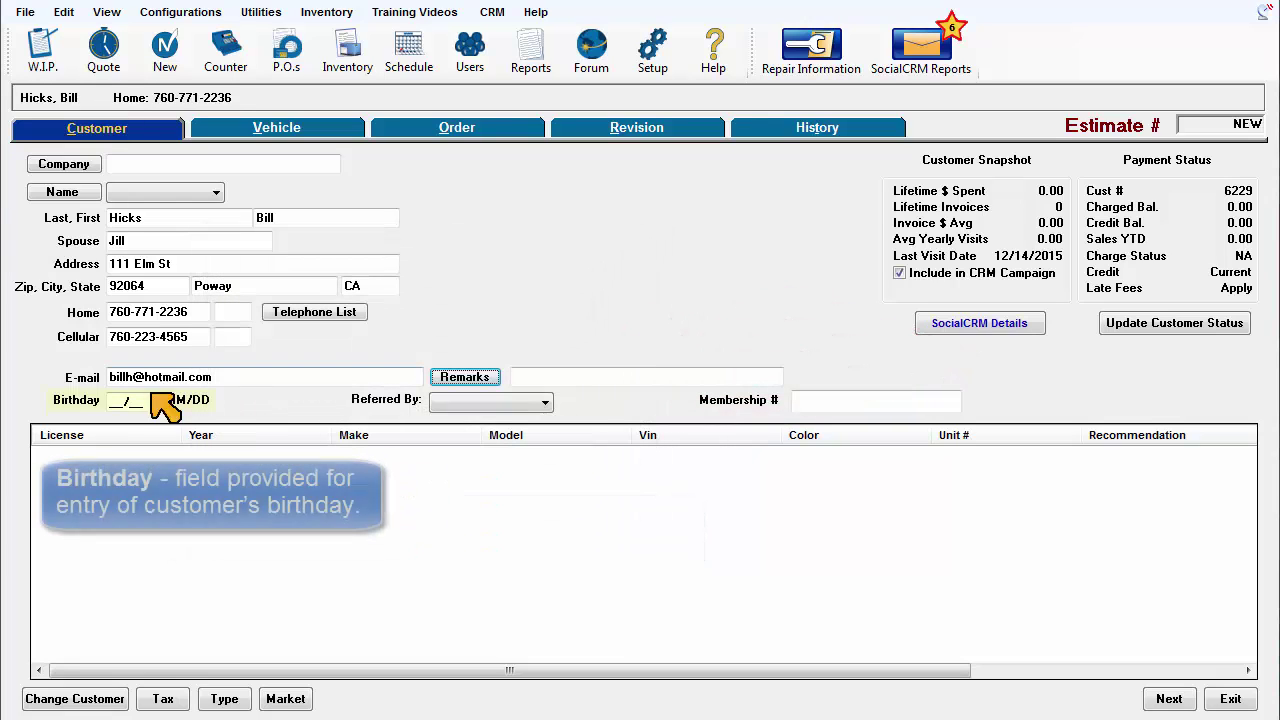
{"action": "left_click", "coordinate": [108, 400]}
{"action": "type", "text": "06/0"}
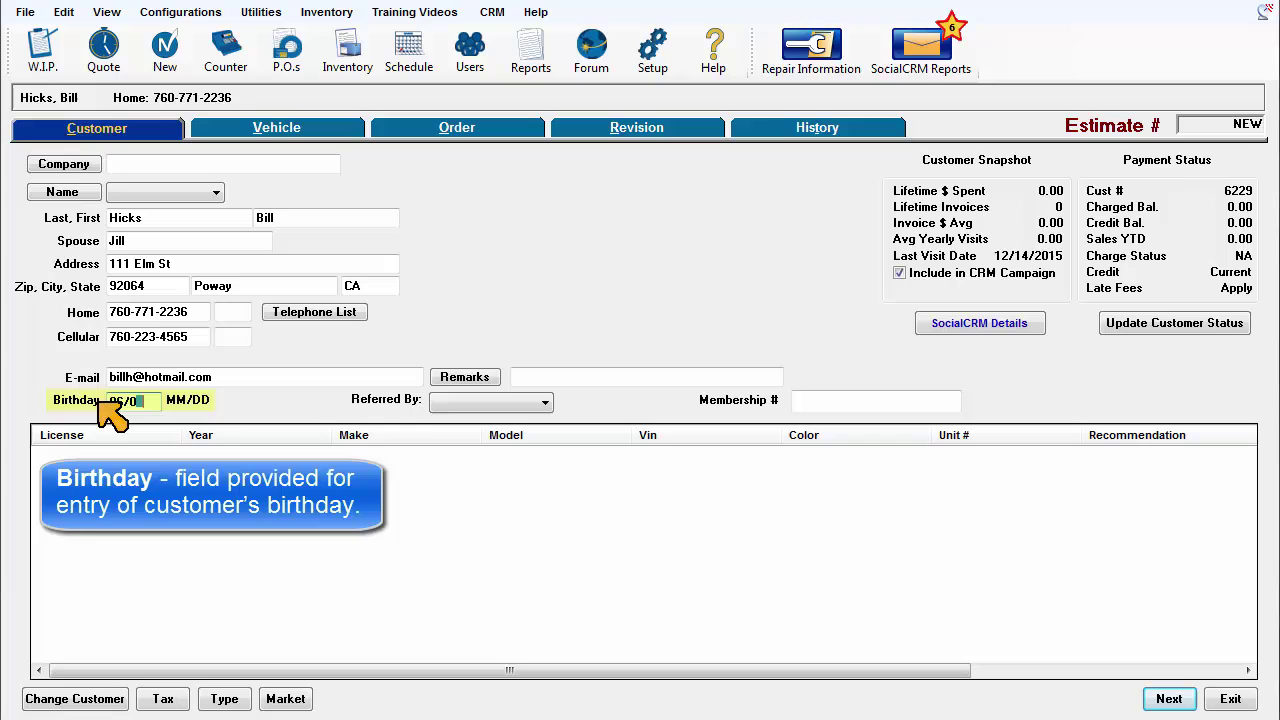
{"action": "type", "text": "2"}
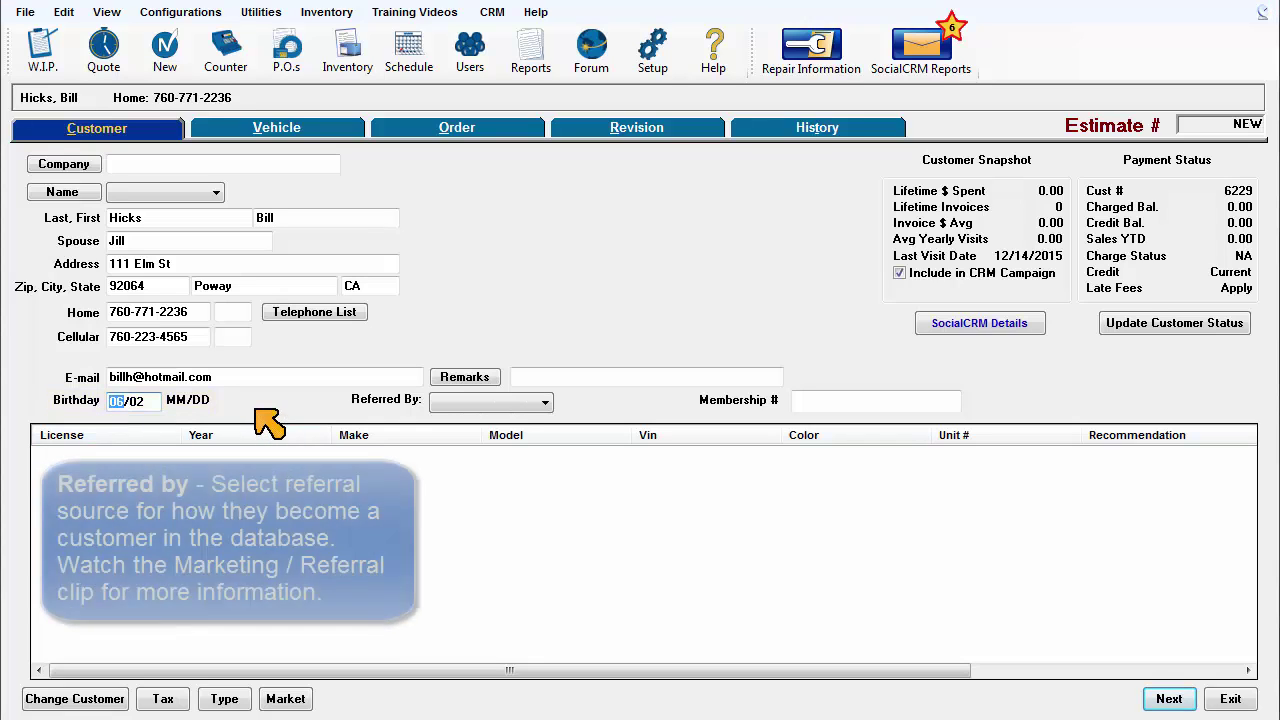
{"action": "left_click", "coordinate": [545, 402]}
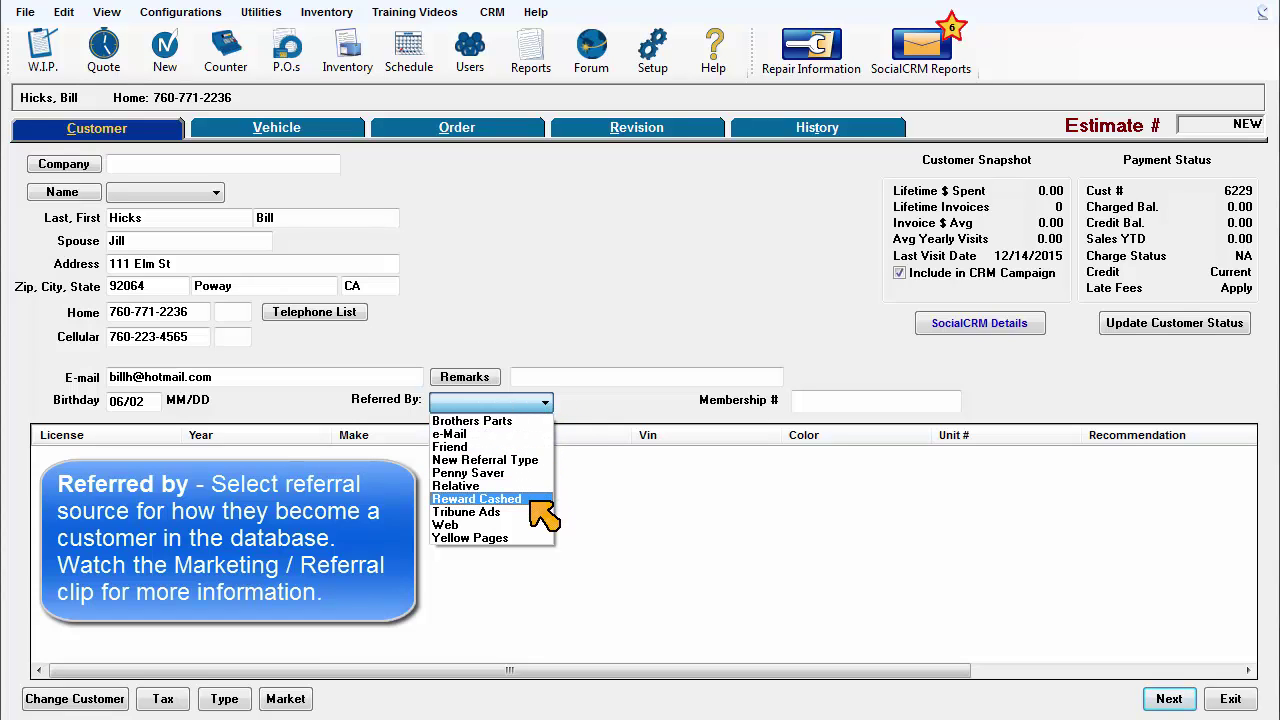
{"action": "left_click", "coordinate": [525, 401]}
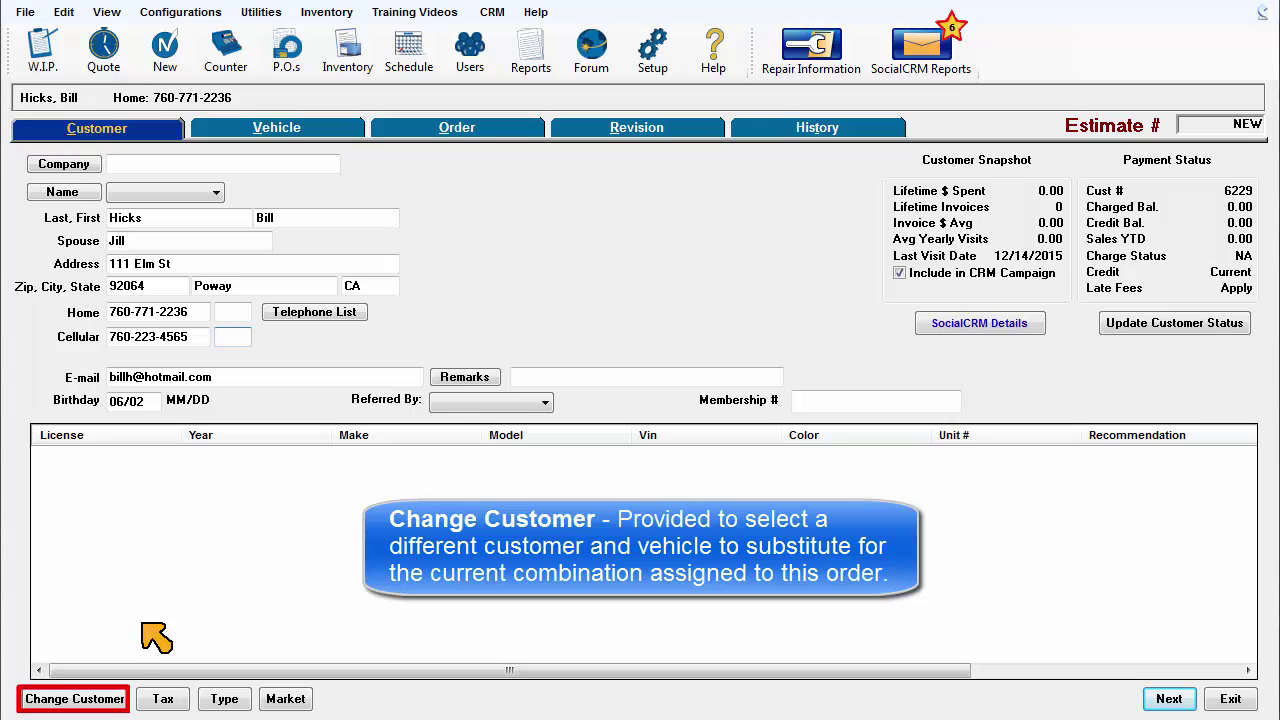
{"action": "left_click", "coordinate": [164, 699]}
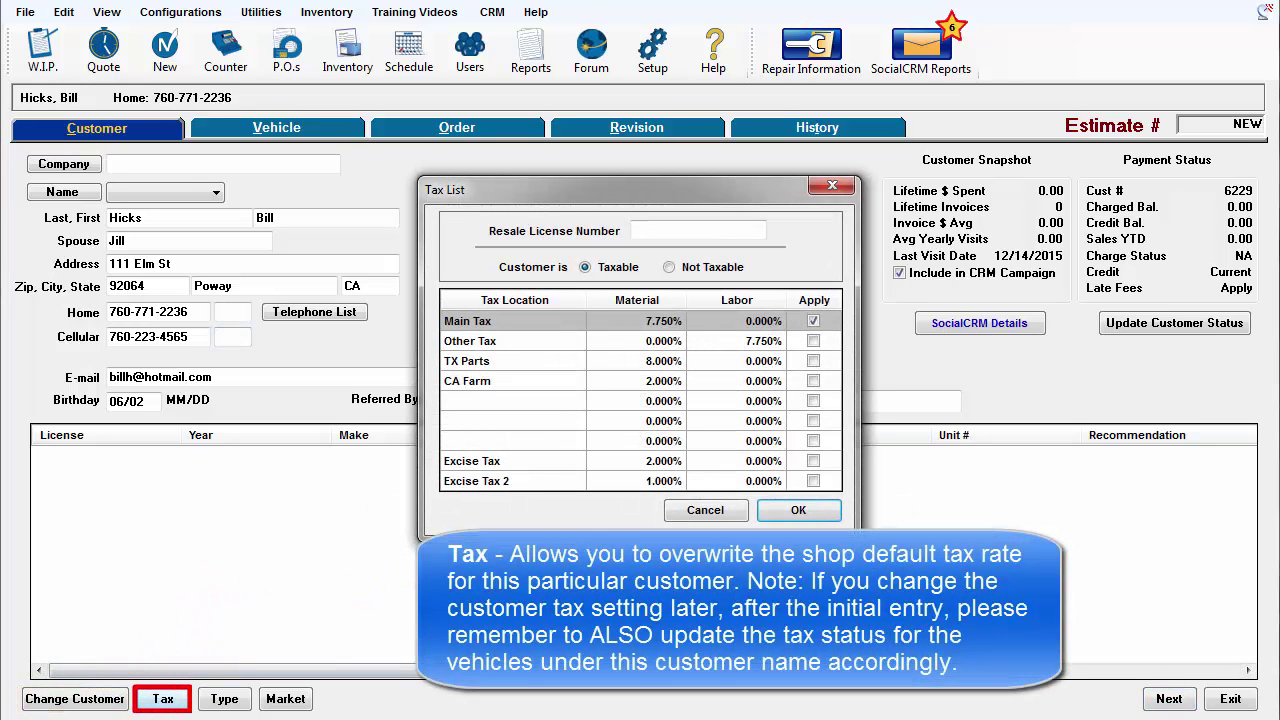
{"action": "left_click", "coordinate": [708, 512]}
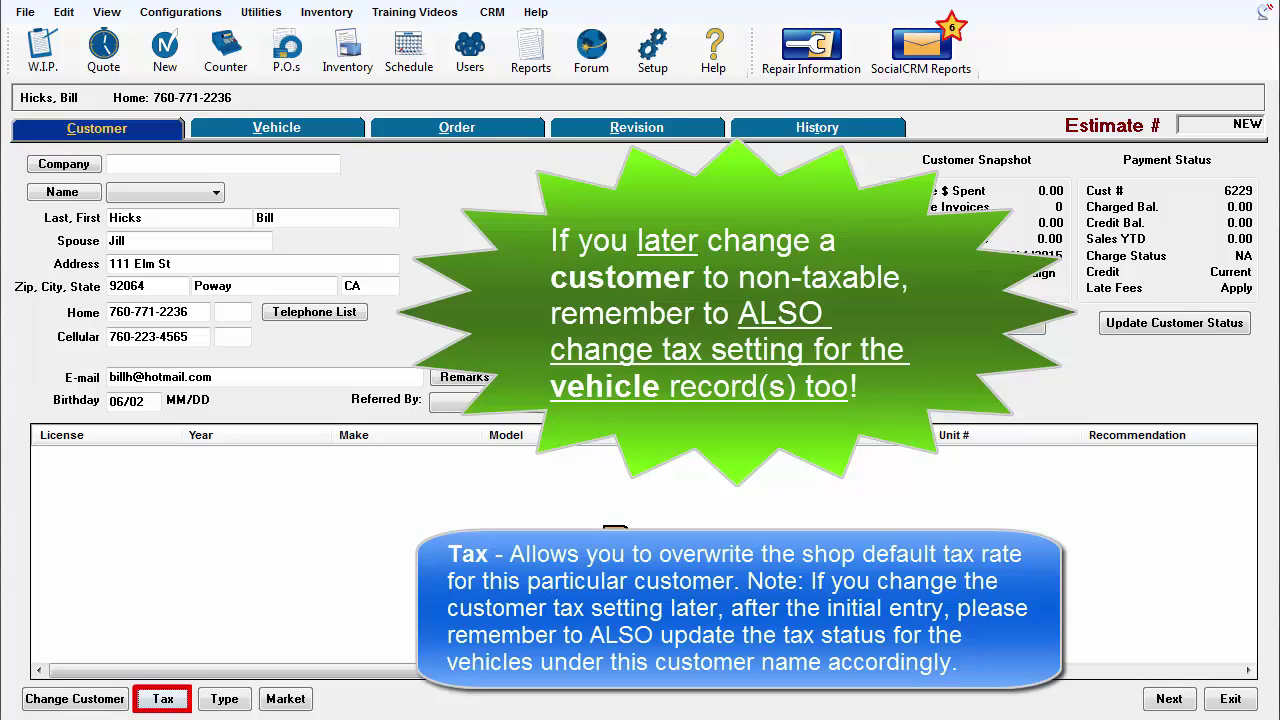
Assign Fleet Discount Rate parts pricing and the Maintenance labor rate as the customer type.
{"action": "left_click", "coordinate": [224, 699]}
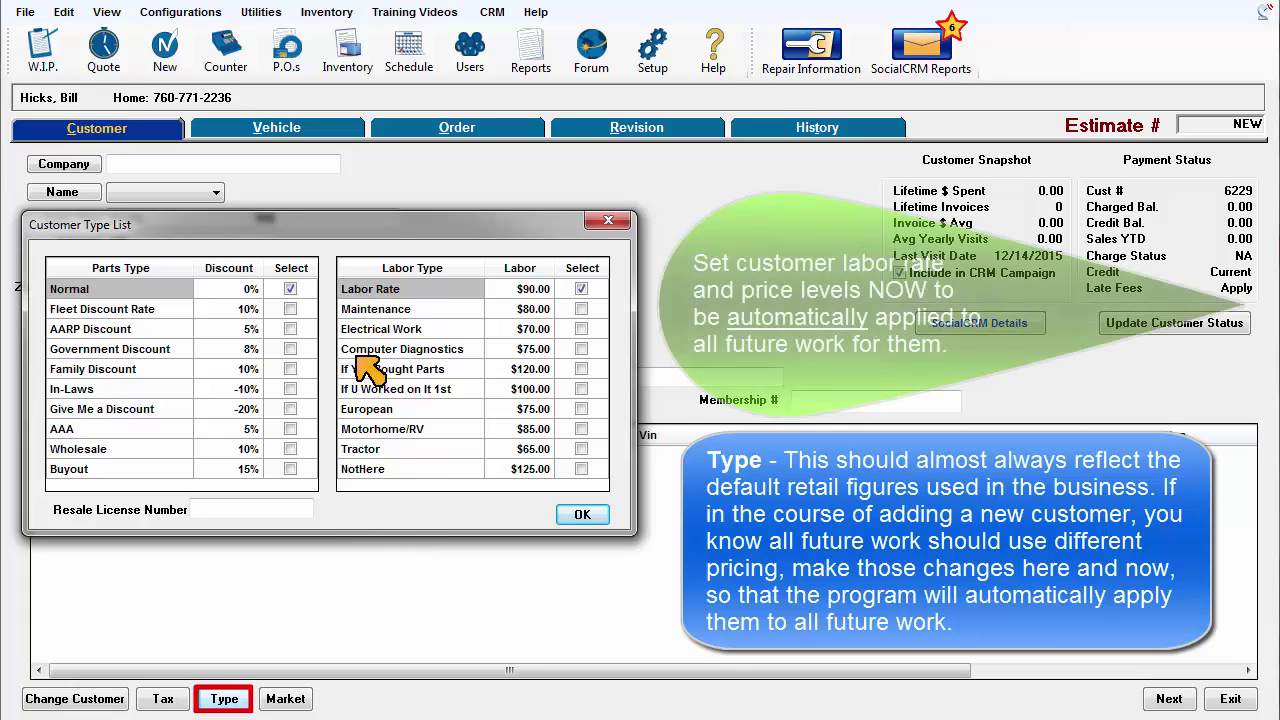
{"action": "left_click", "coordinate": [290, 309]}
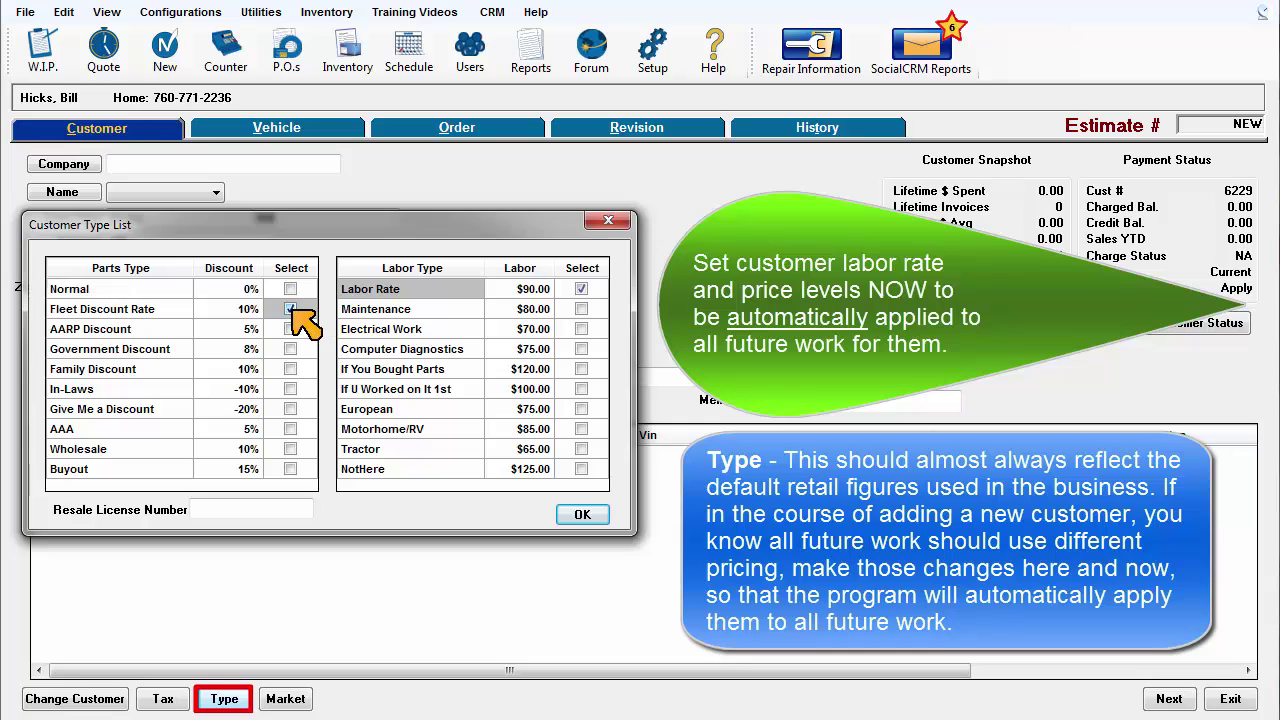
{"action": "left_click", "coordinate": [582, 309]}
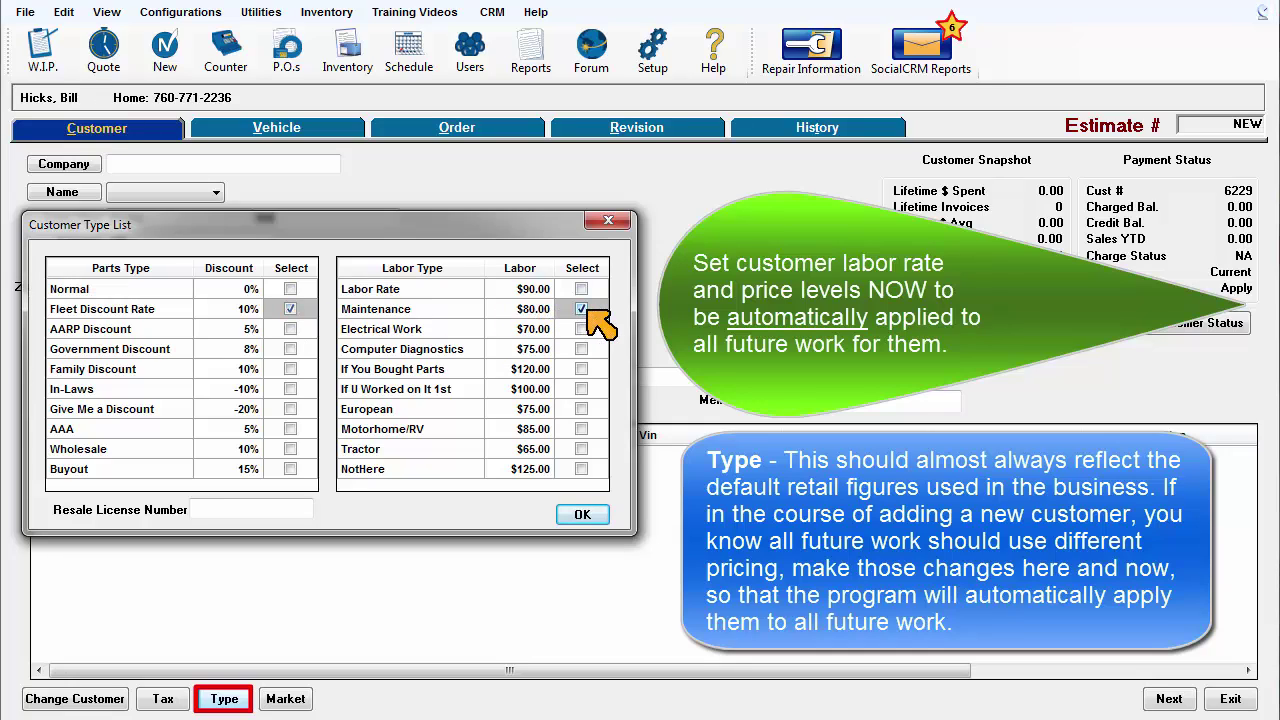
{"action": "left_click", "coordinate": [580, 513]}
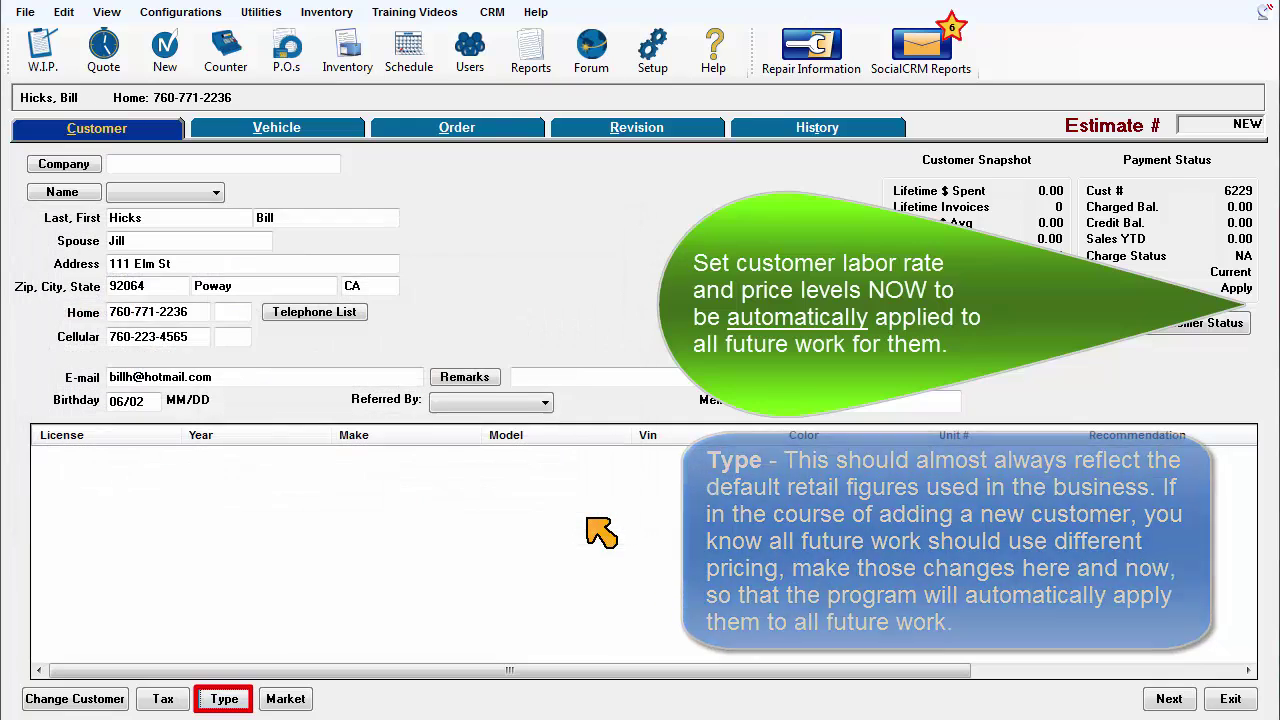